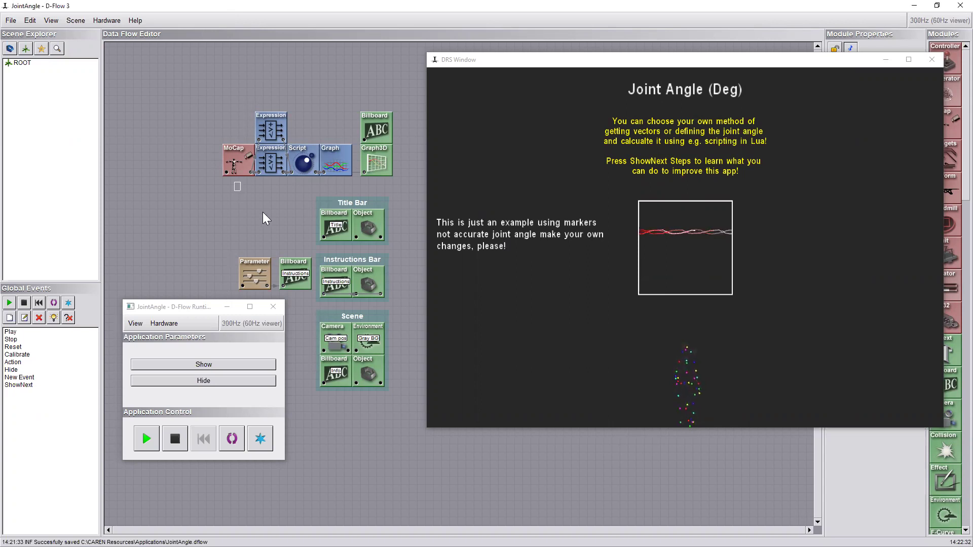
# Step: Select the title, instructions and scene module groups, then glance at the MoCap settings
pyautogui.moveTo(234, 182); pyautogui.dragTo(422, 426)
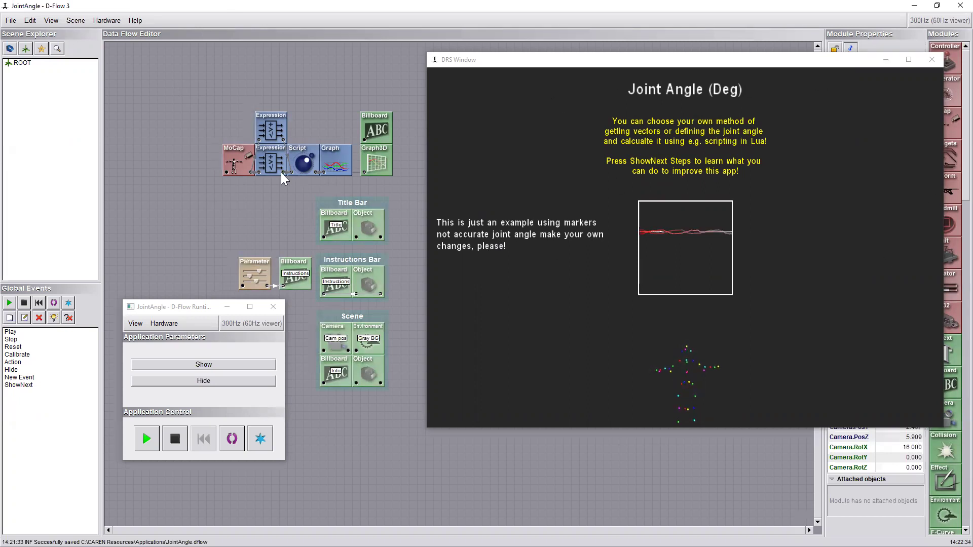
pyautogui.click(270, 189)
pyautogui.doubleClick(242, 162)
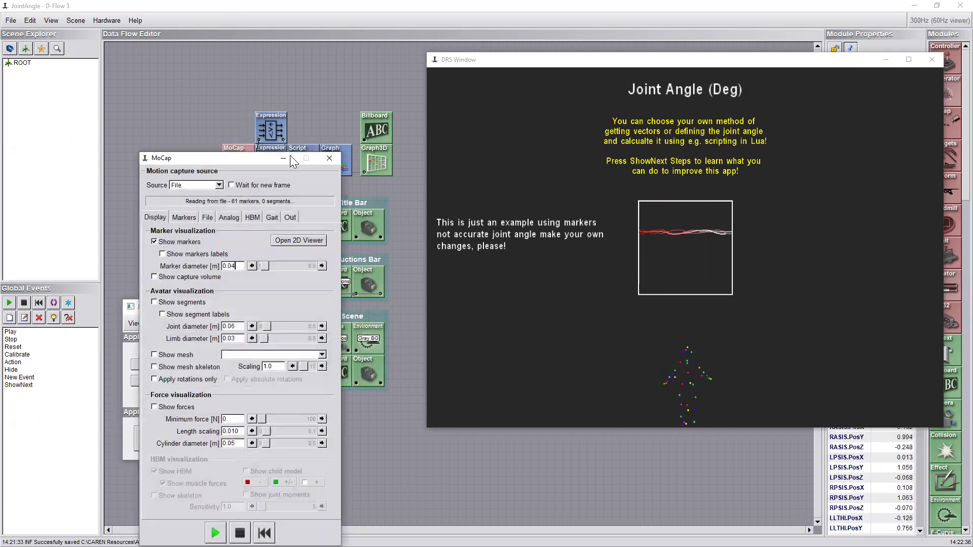
pyautogui.click(637, 233)
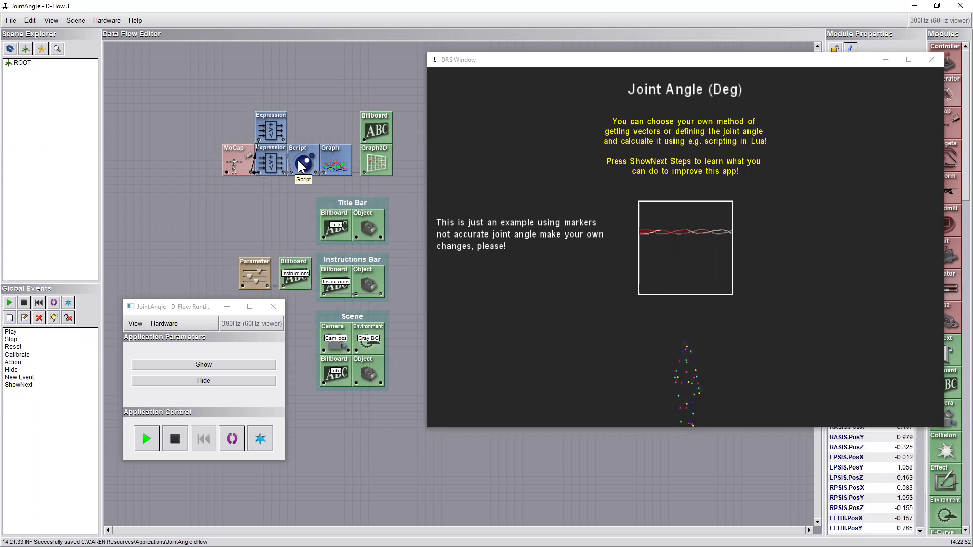
# Step: Link the graph output into Graph3D, check its settings, and briefly show the next-steps list
pyautogui.moveTo(348, 171); pyautogui.dragTo(365, 172)
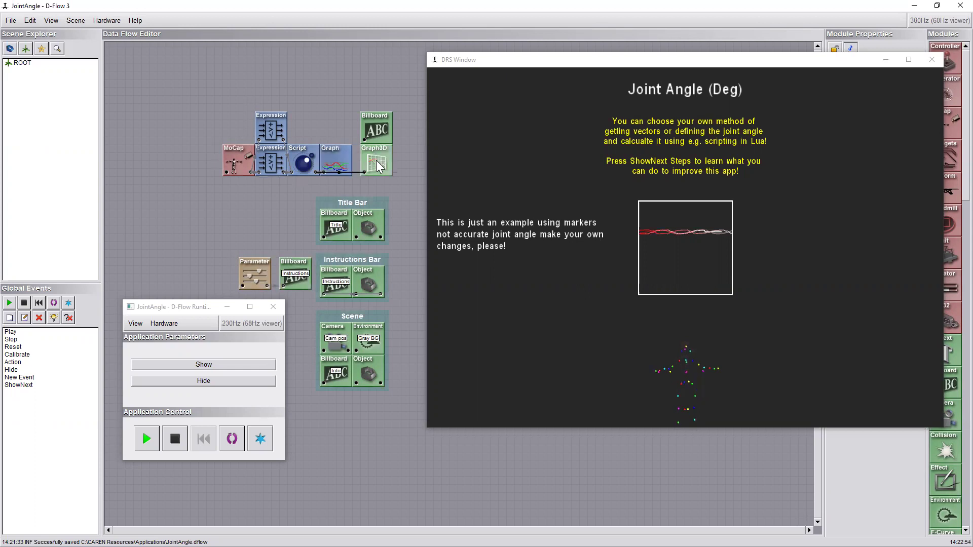
pyautogui.doubleClick(368, 168)
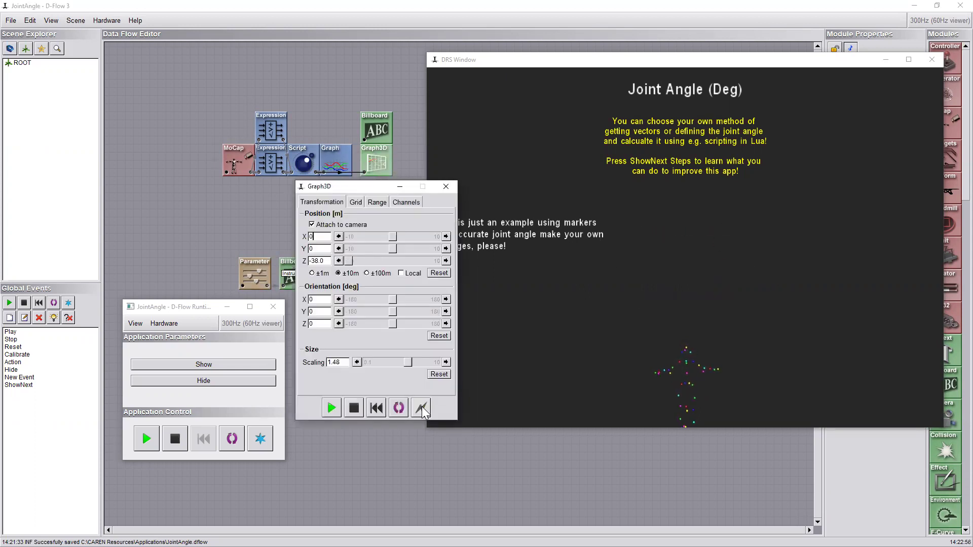
pyautogui.click(445, 186)
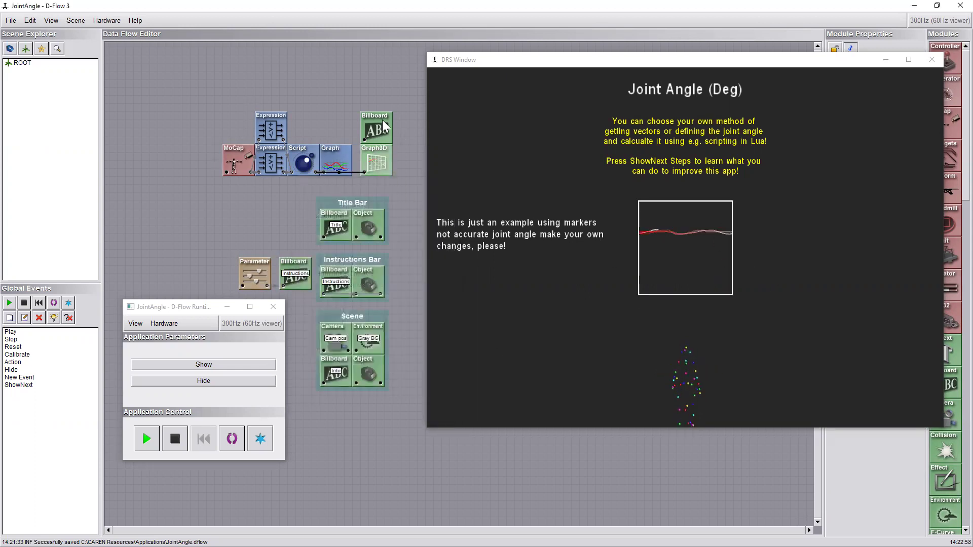
pyautogui.click(199, 367)
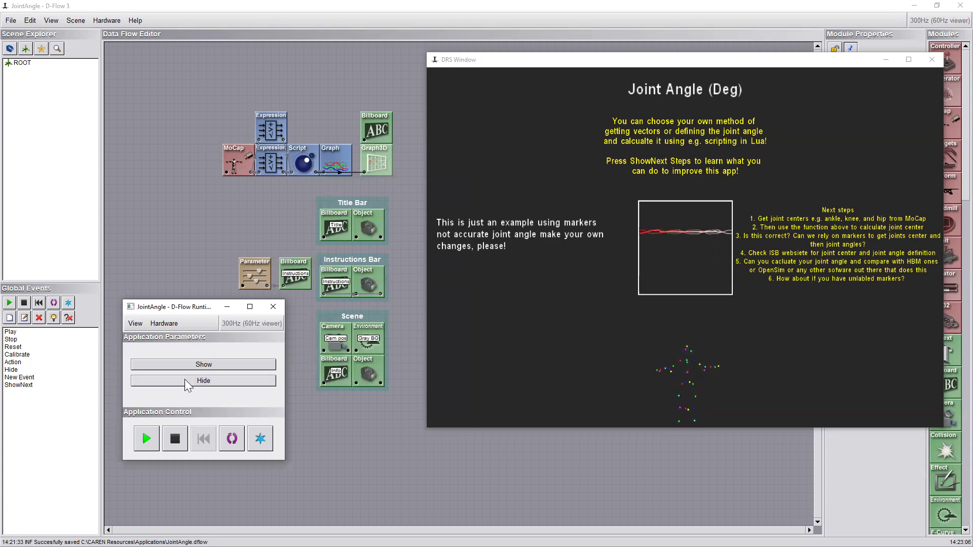
pyautogui.click(202, 382)
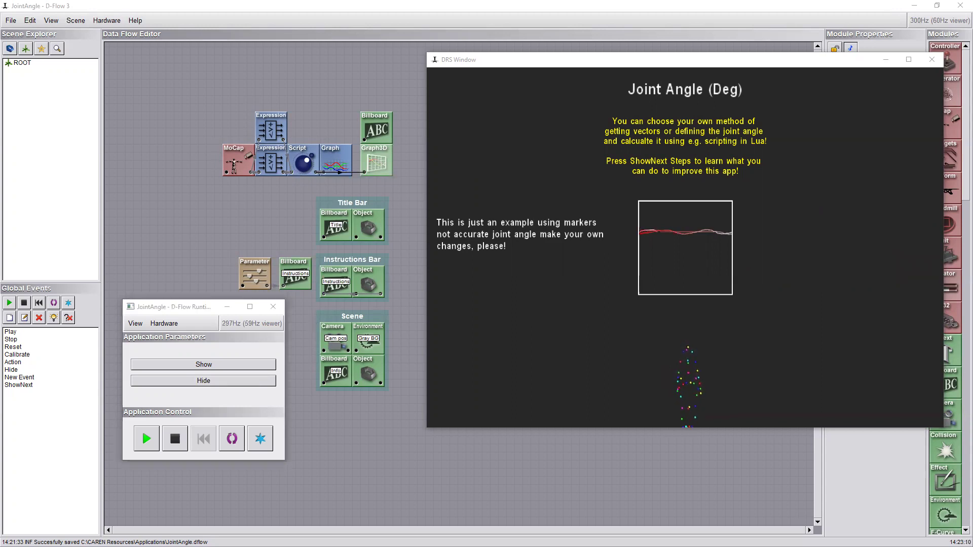
# Step: Minimize the D-Flow windows in favour of the browser and enlarge the dot-product angle illustration
pyautogui.hotkey('alt', 'Tab')
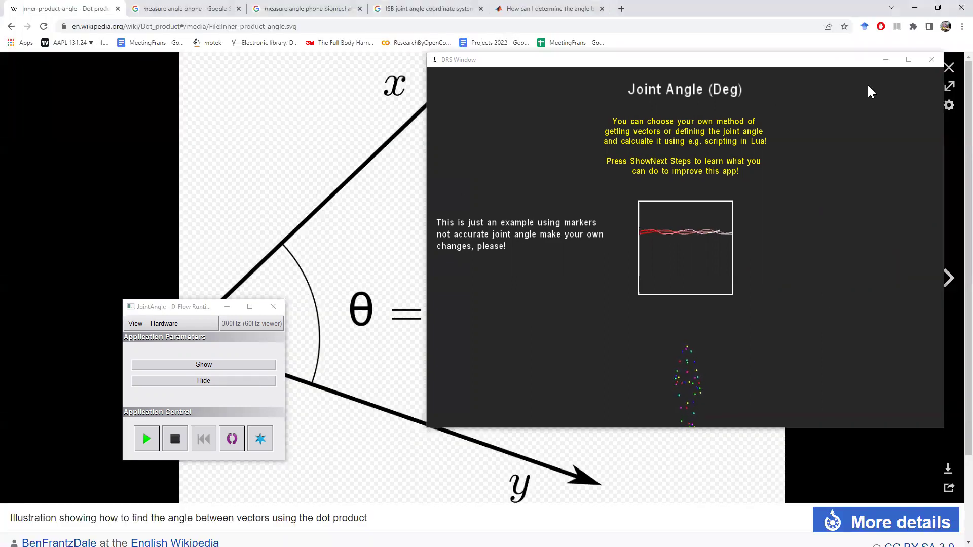
pyautogui.click(886, 59)
pyautogui.click(228, 307)
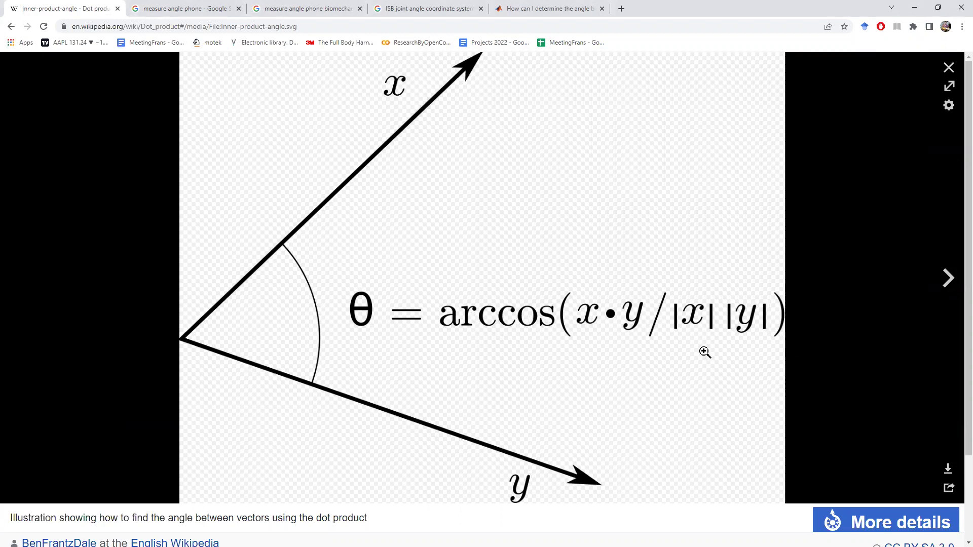
pyautogui.click(949, 68)
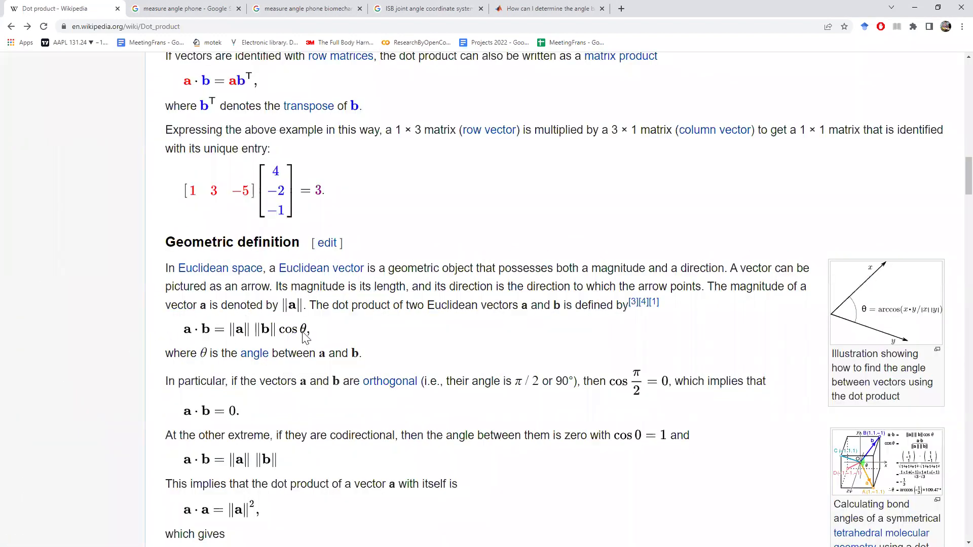
pyautogui.scroll(3, 373, 350)
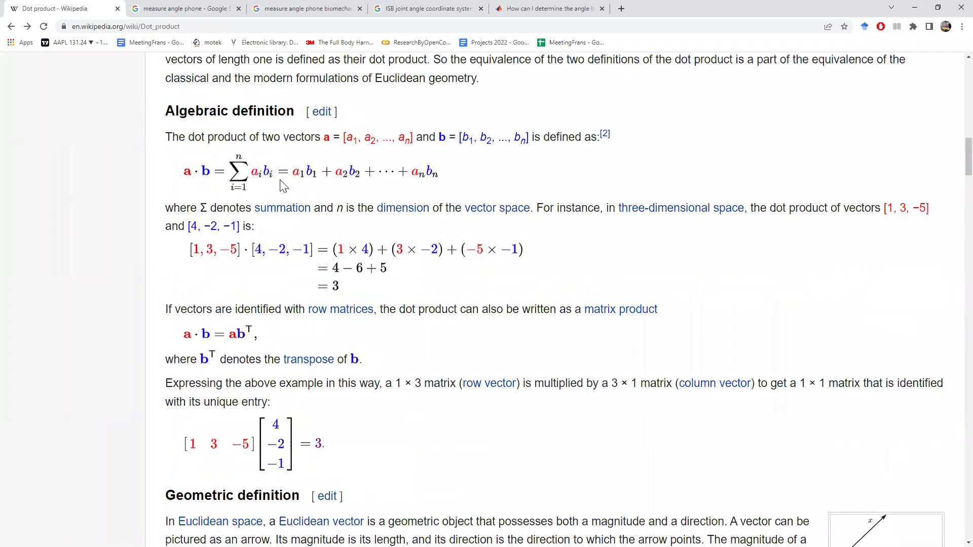
pyautogui.scroll(-3, 417, 217)
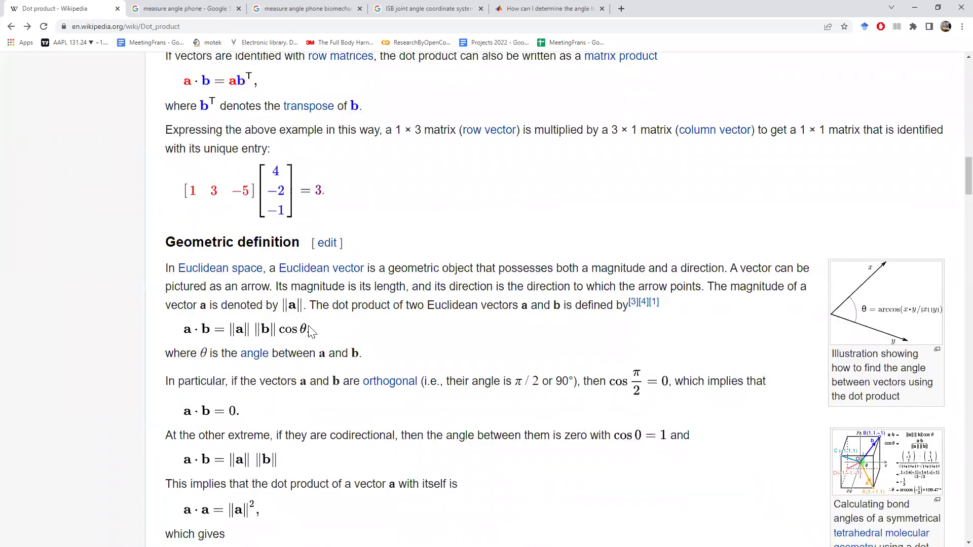
pyautogui.click(868, 318)
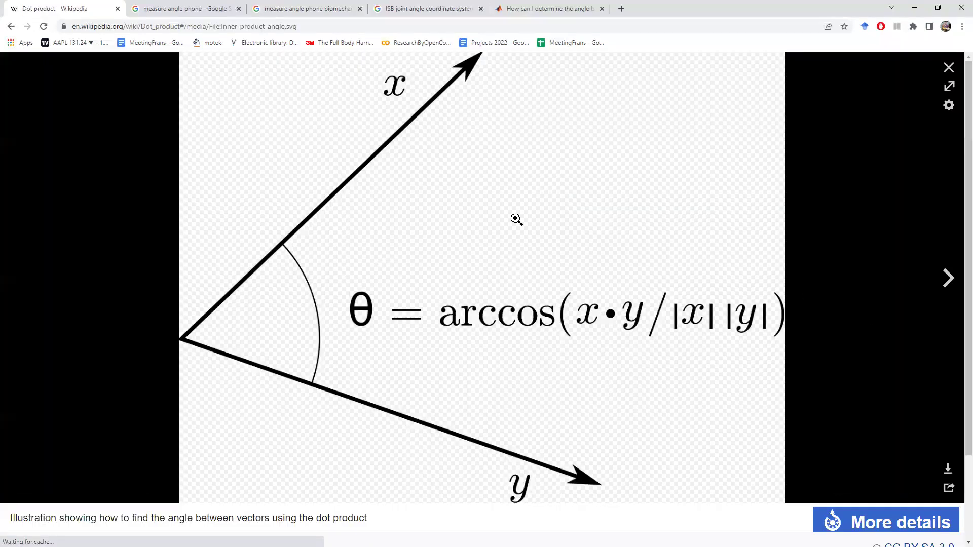
# Step: Browse phone-angle, biomechanics and ISB image results, preview the ISB coordinate image, then open MATLAB Answers
pyautogui.click(192, 7)
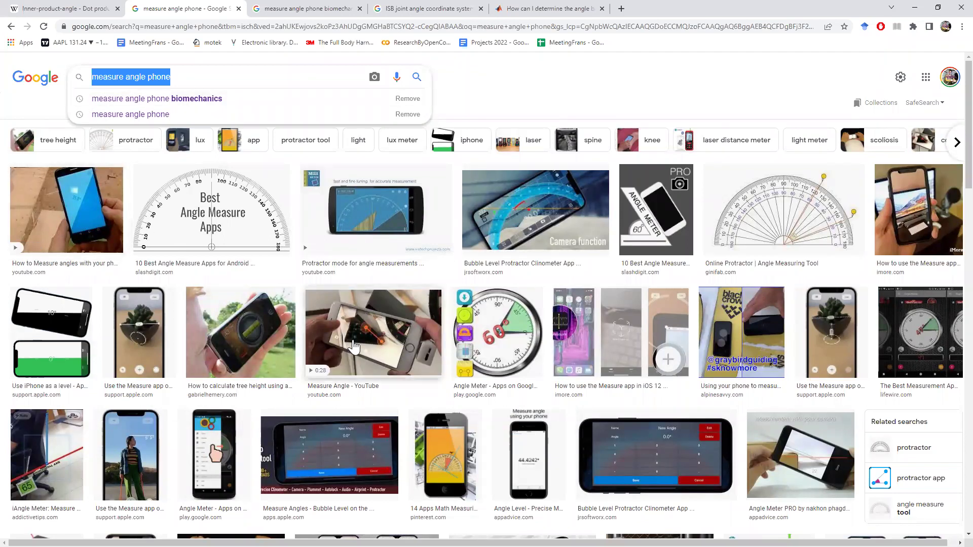
pyautogui.click(304, 9)
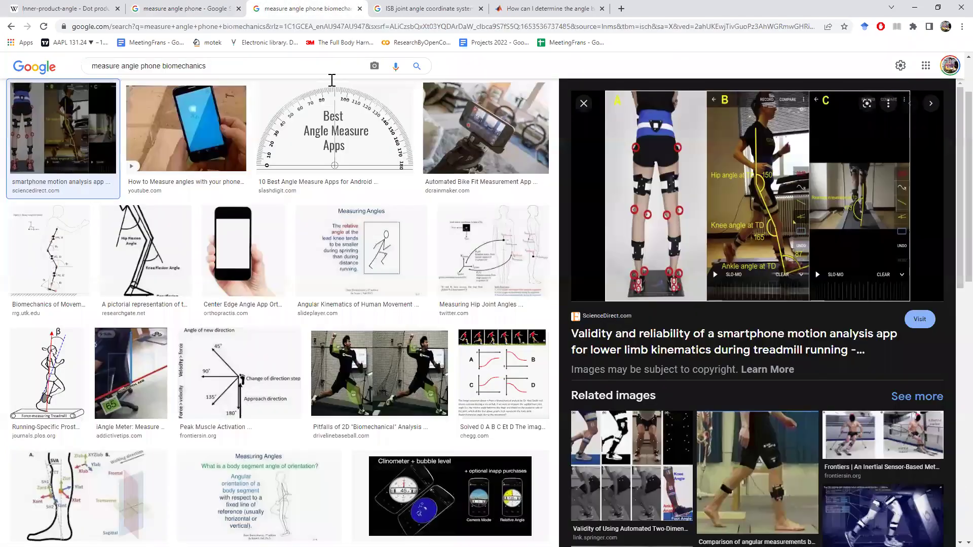
pyautogui.scroll(2, 725, 276)
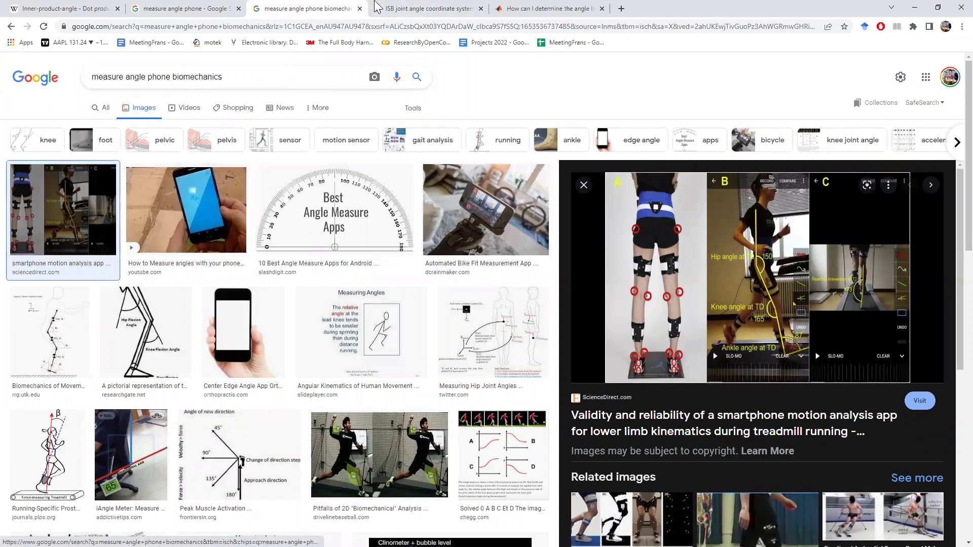
pyautogui.click(411, 14)
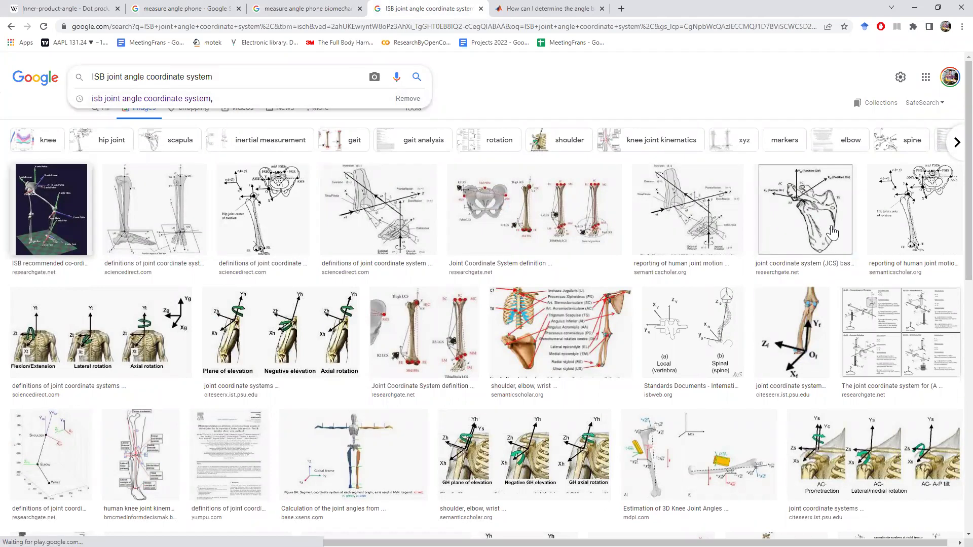
pyautogui.click(52, 242)
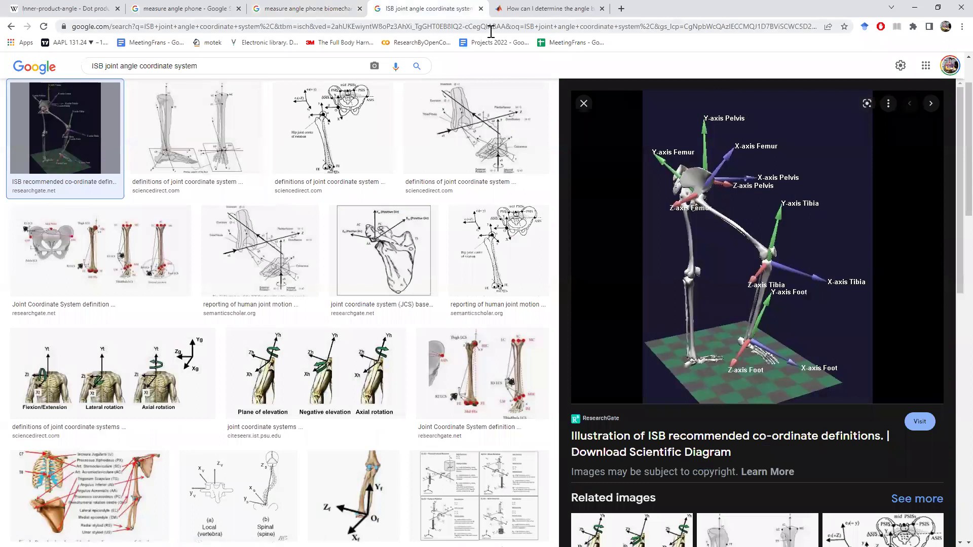
pyautogui.click(520, 12)
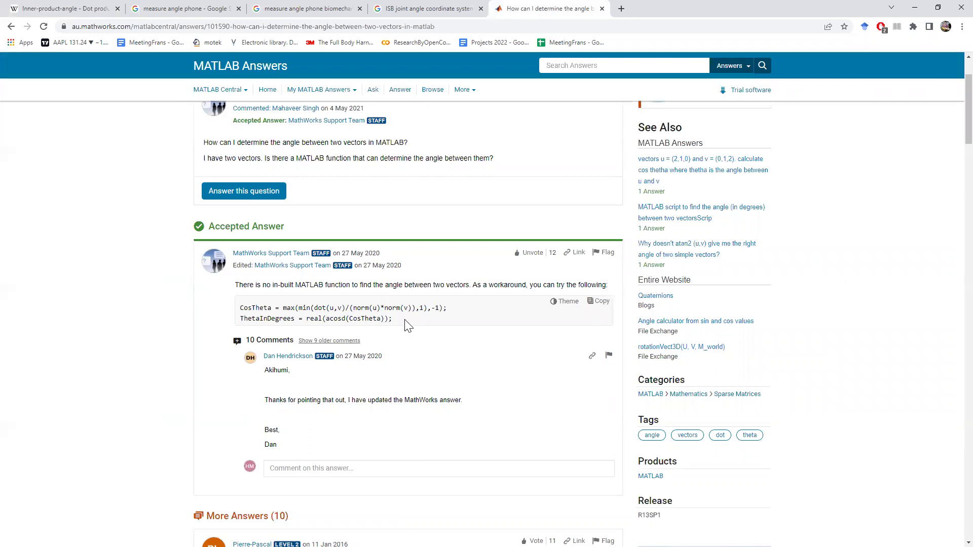
# Step: Select the two-line angle code, then review the MoCap recording and playback options in D-Flow
pyautogui.moveTo(405, 320); pyautogui.dragTo(240, 311)
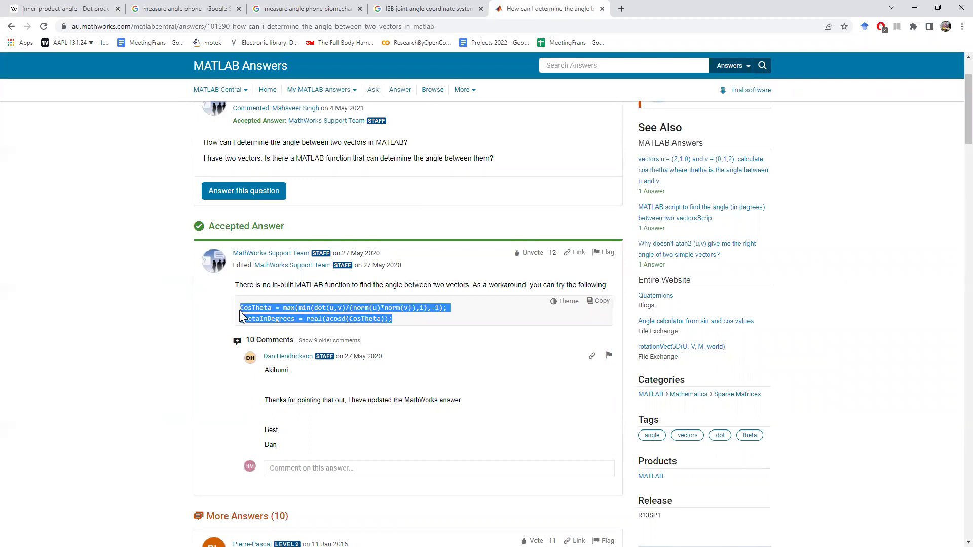
pyautogui.click(46, 9)
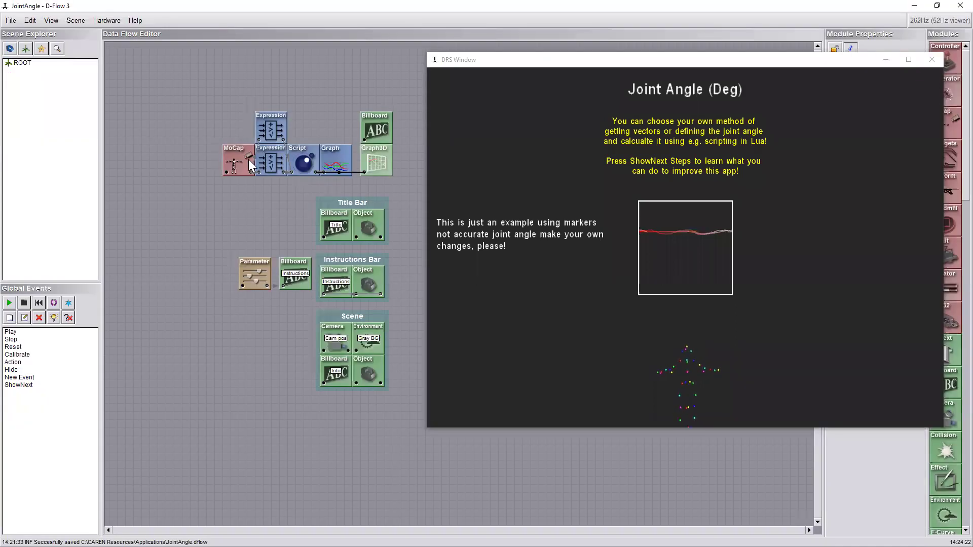
pyautogui.doubleClick(241, 156)
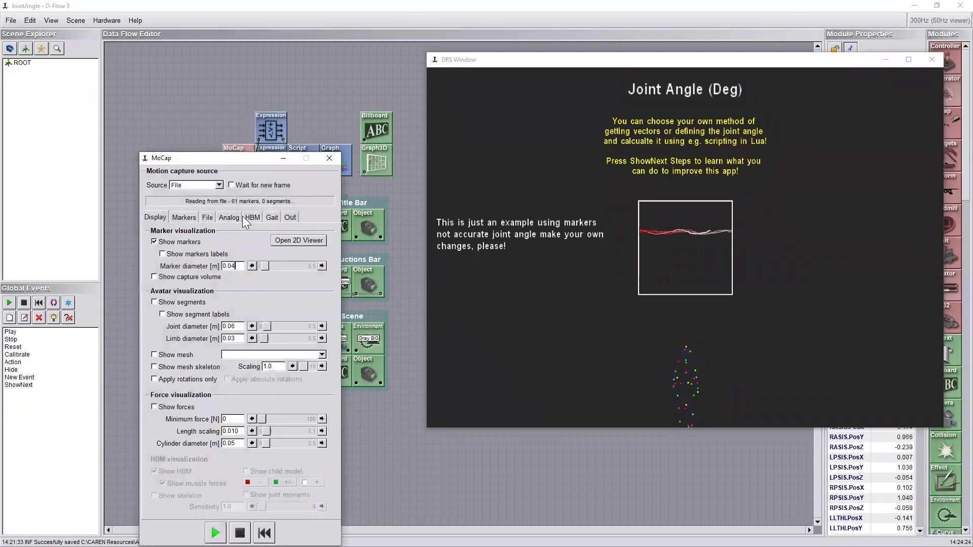
pyautogui.click(207, 217)
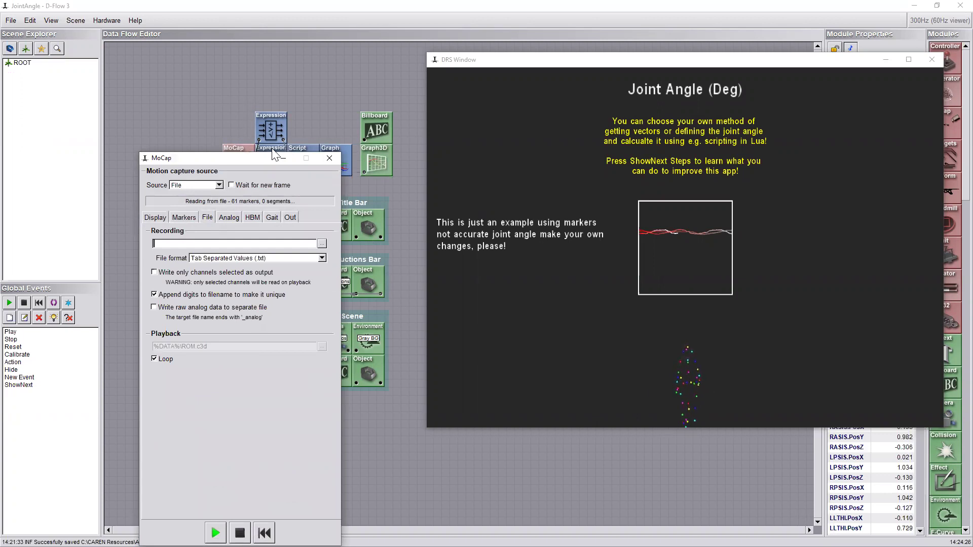
pyautogui.click(329, 158)
# Step: Move the Expression module's channel expressions aside and show the MoCap-to-Expression wiring
pyautogui.doubleClick(270, 163)
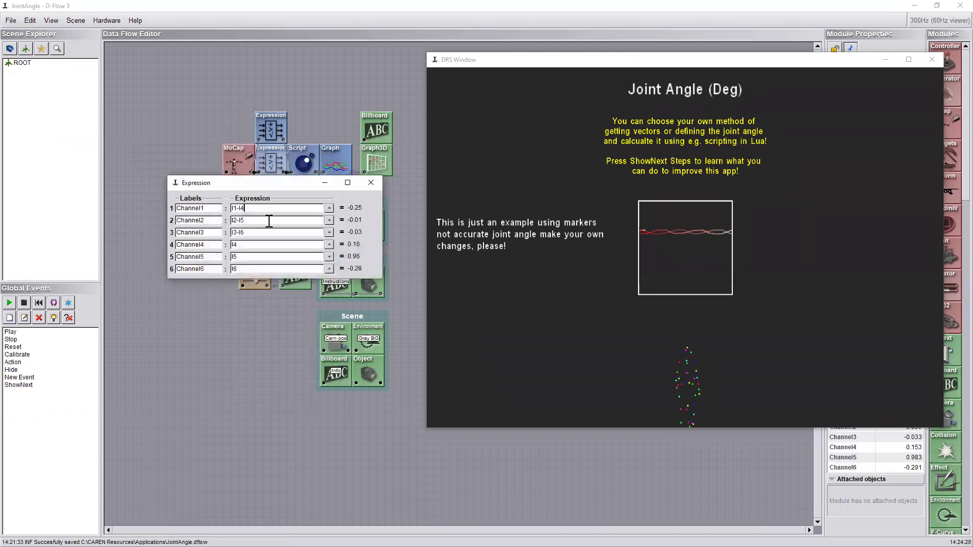
pyautogui.moveTo(267, 181); pyautogui.dragTo(312, 206)
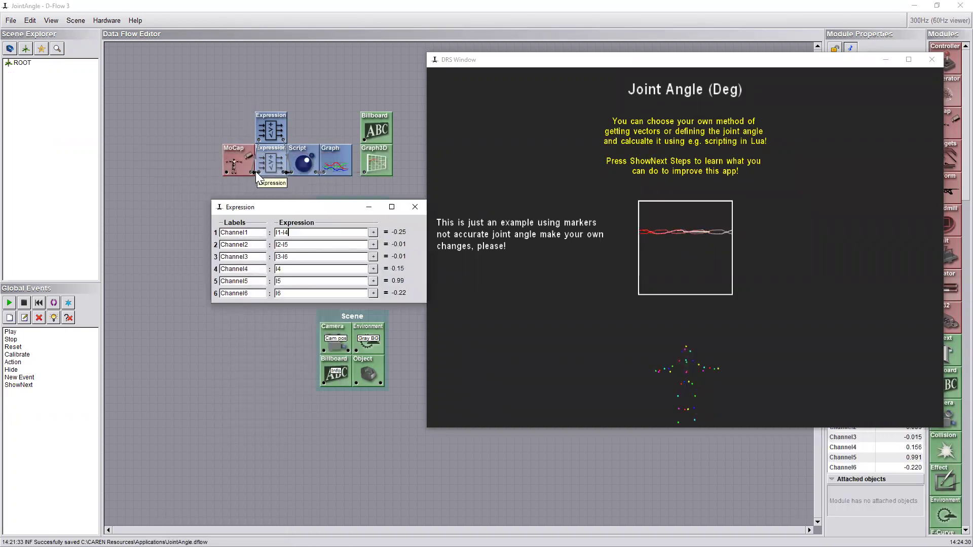
pyautogui.moveTo(177, 535); pyautogui.dragTo(176, 434)
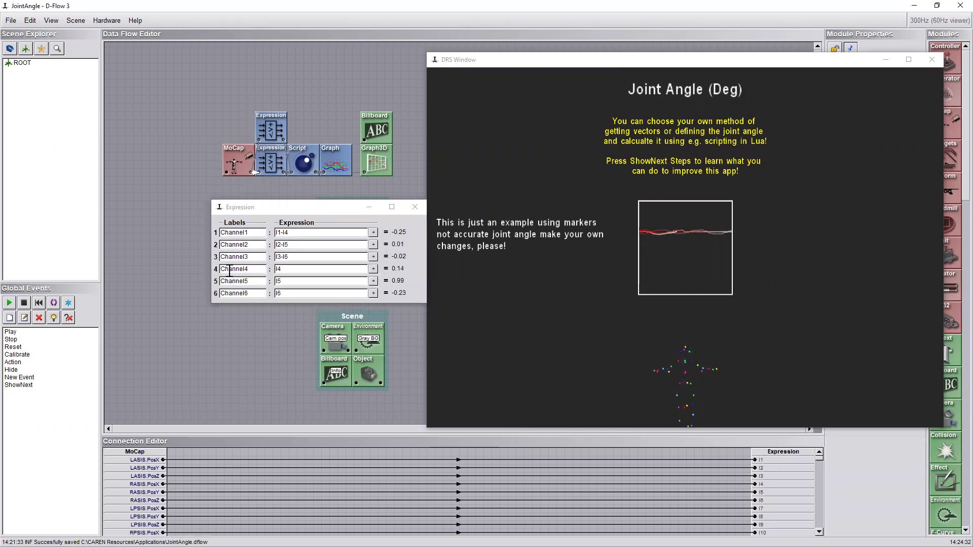
pyautogui.click(256, 158)
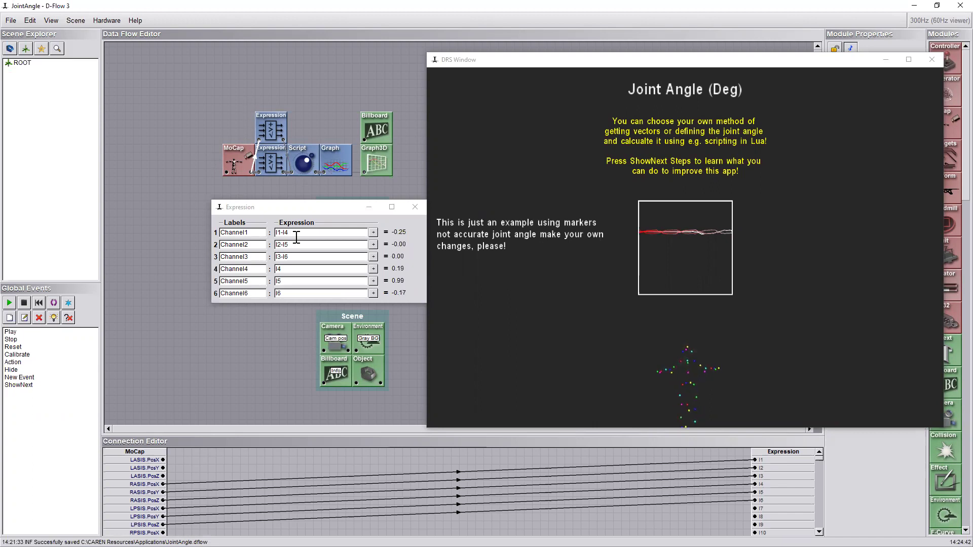
# Step: Close the expression list and show the lower Expression's channels feeding the Script's inputs
pyautogui.click(414, 207)
pyautogui.click(274, 131)
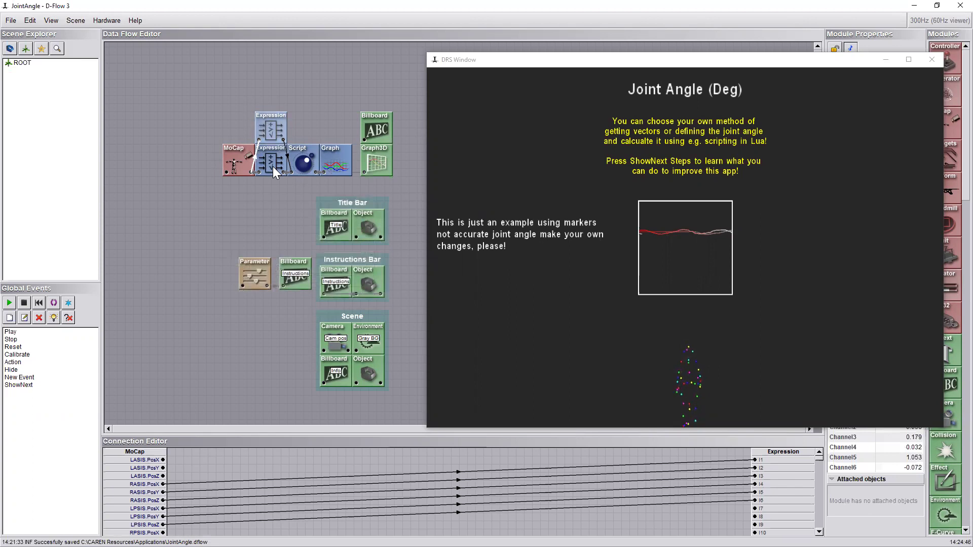
pyautogui.click(287, 156)
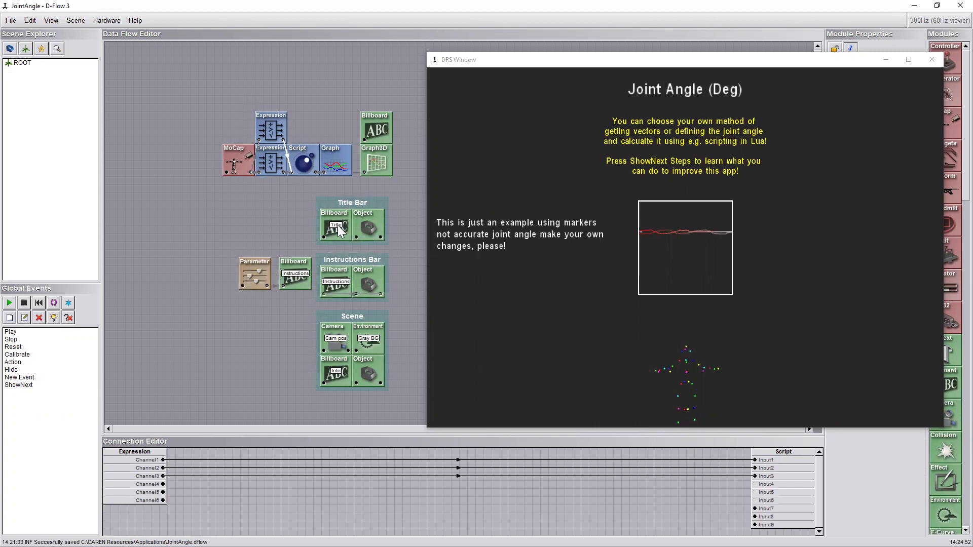
pyautogui.click(286, 172)
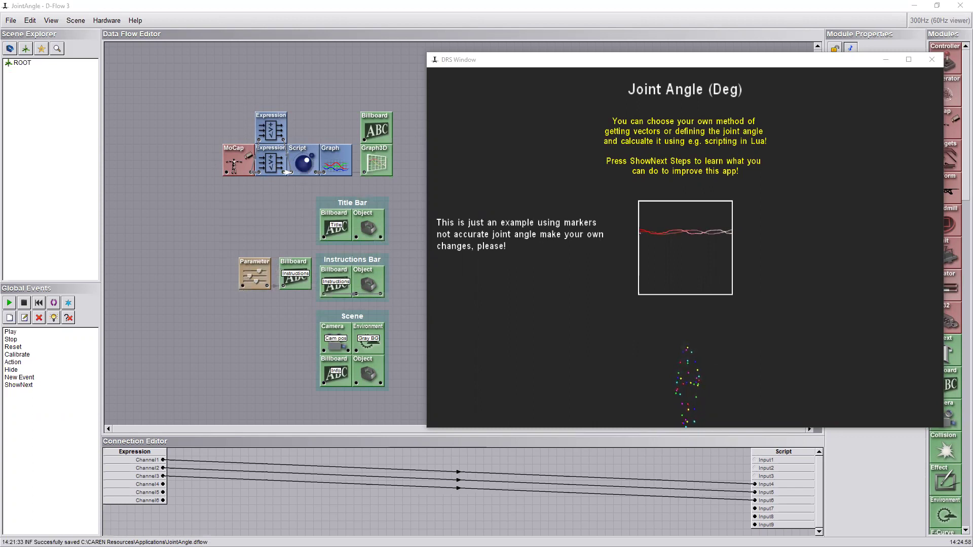
pyautogui.hotkey('alt', 'Tab')
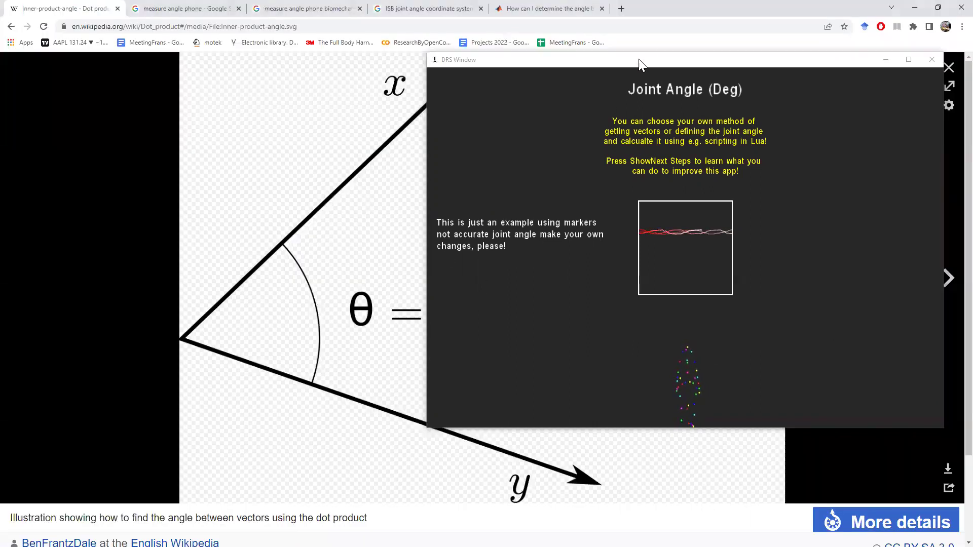
pyautogui.click(914, 7)
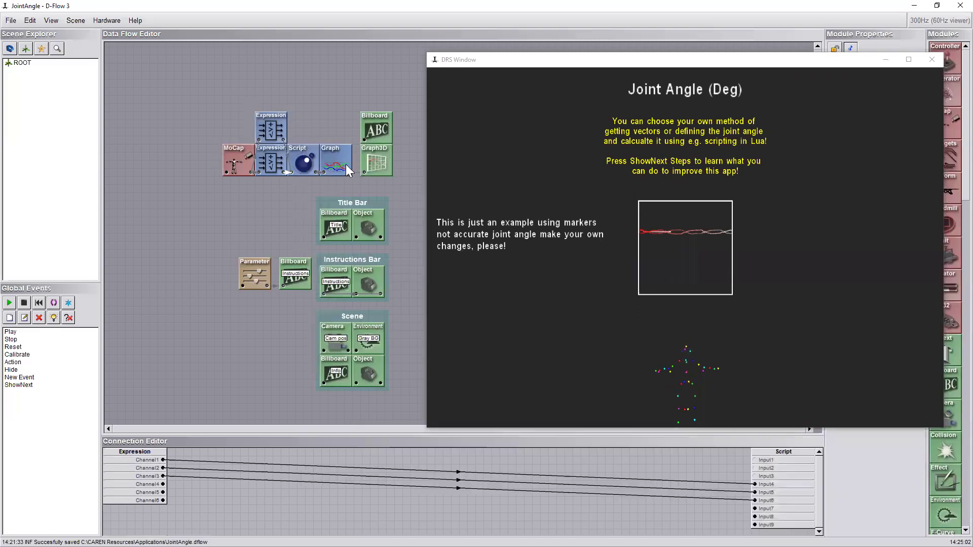
pyautogui.doubleClick(302, 162)
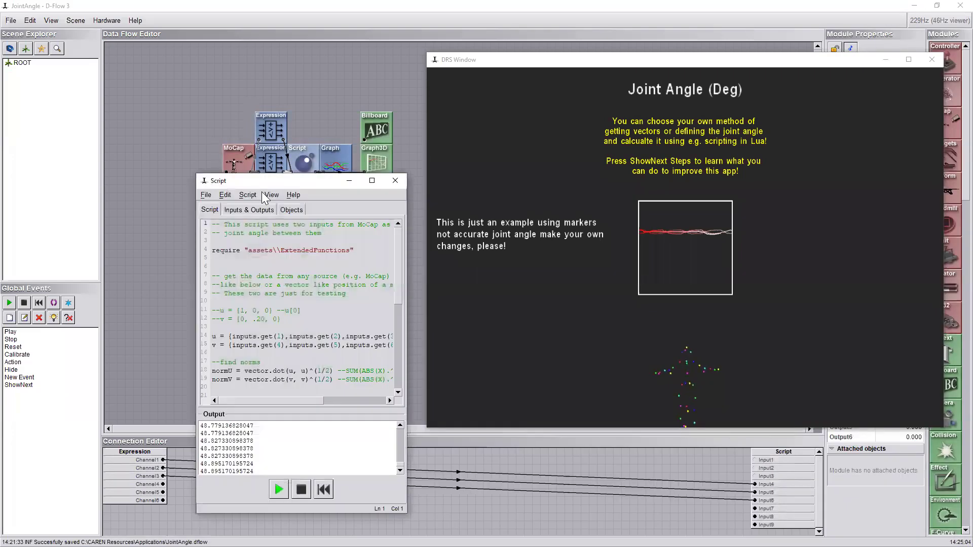
pyautogui.moveTo(267, 177); pyautogui.dragTo(186, 111)
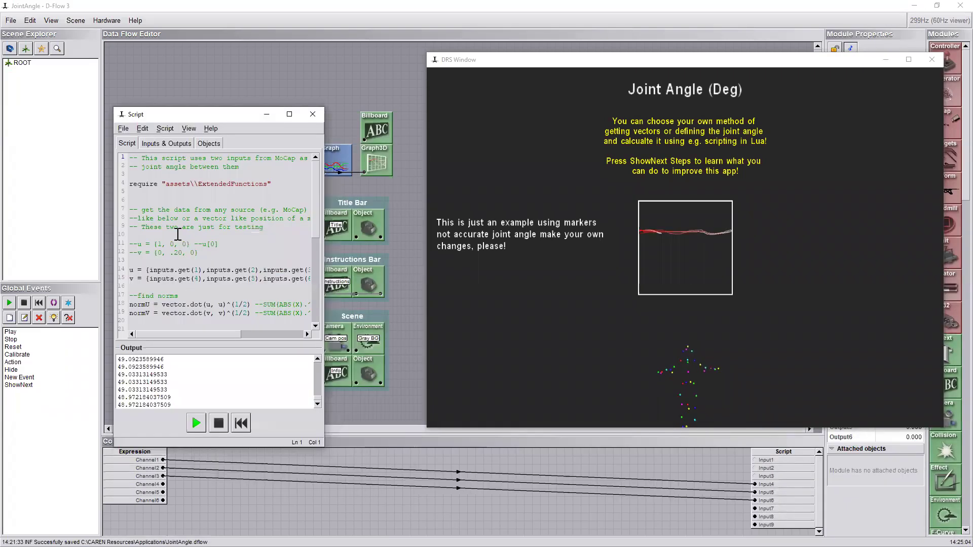
pyautogui.click(220, 184)
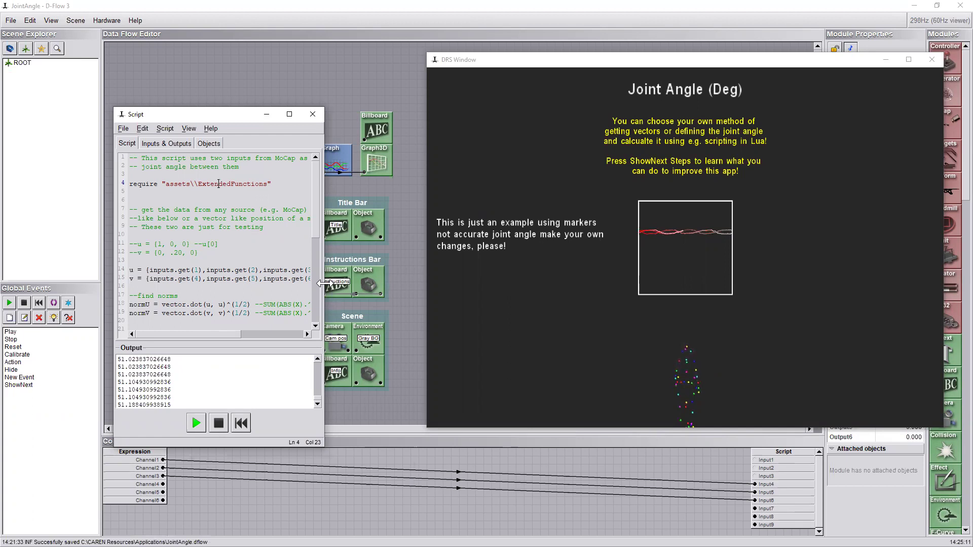
pyautogui.moveTo(322, 284); pyautogui.dragTo(392, 289)
pyautogui.moveTo(277, 183); pyautogui.dragTo(130, 183)
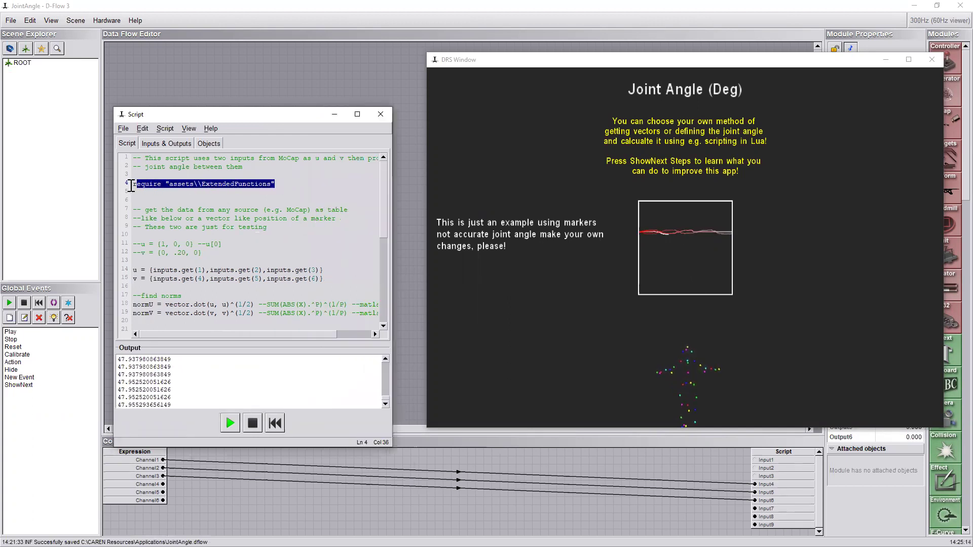
pyautogui.click(144, 200)
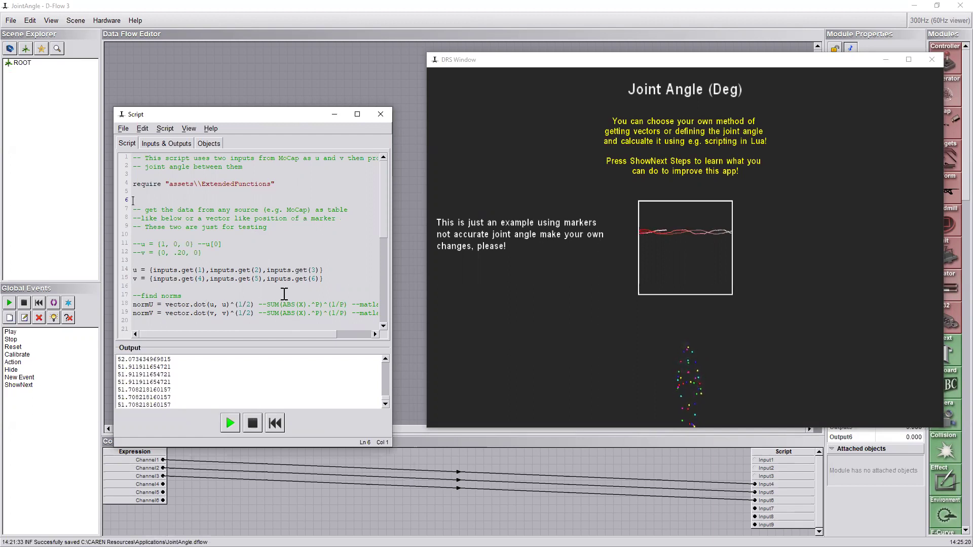
pyautogui.scroll(-1, 190, 253)
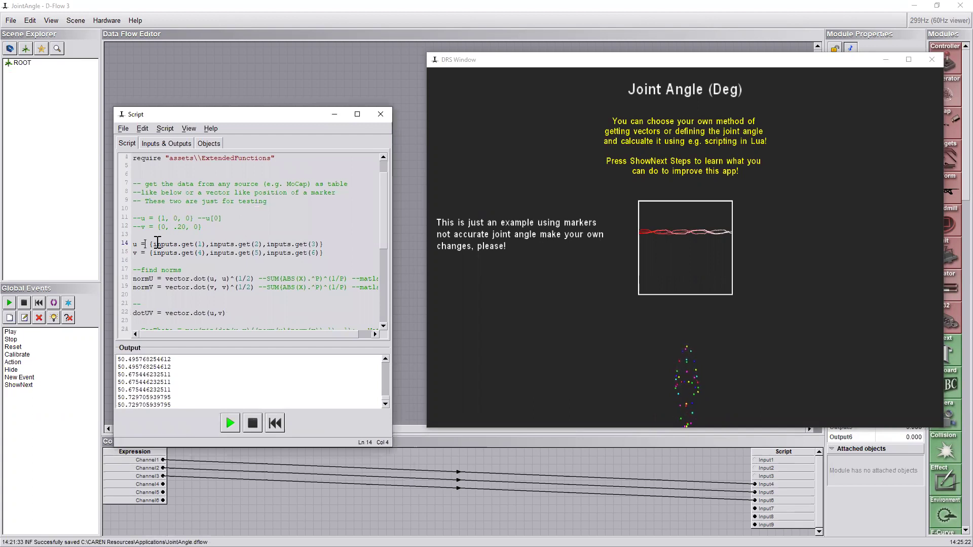
pyautogui.press('Down')
pyautogui.press('Home')
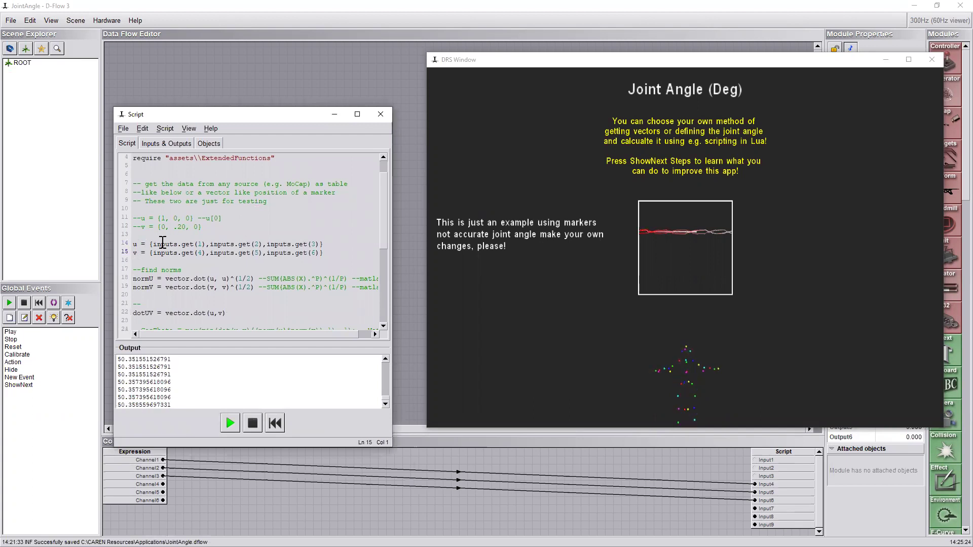
pyautogui.scroll(-2, 163, 284)
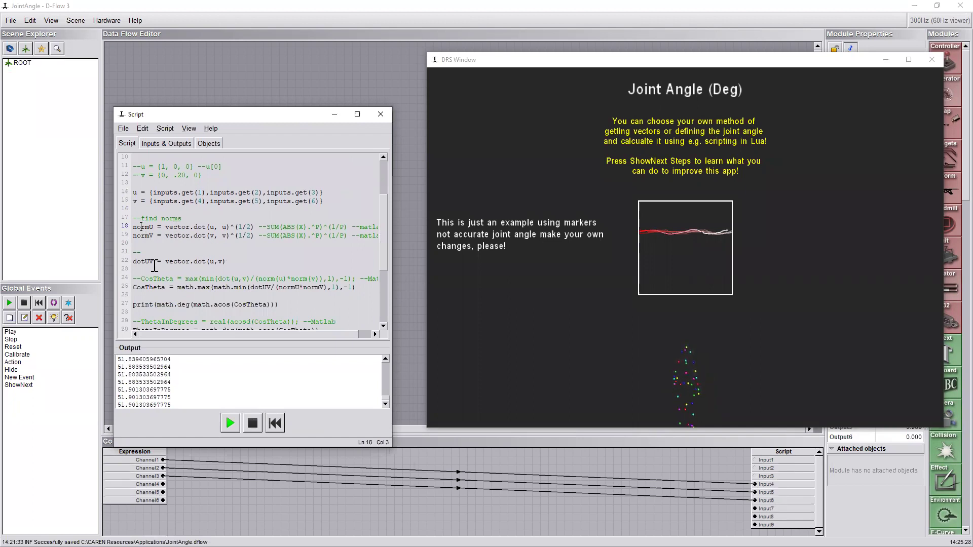
pyautogui.click(147, 261)
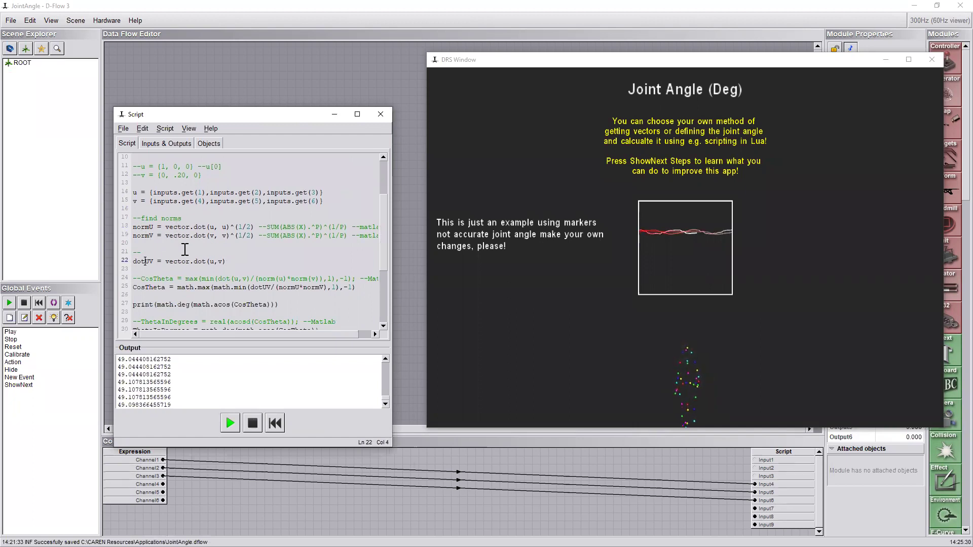
pyautogui.scroll(-2, 303, 278)
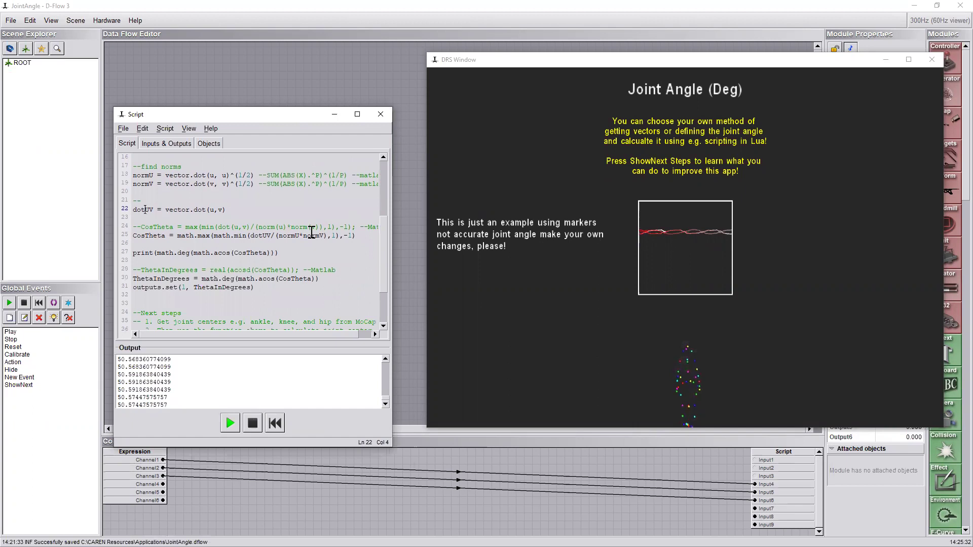
pyautogui.click(228, 227)
pyautogui.press('Home')
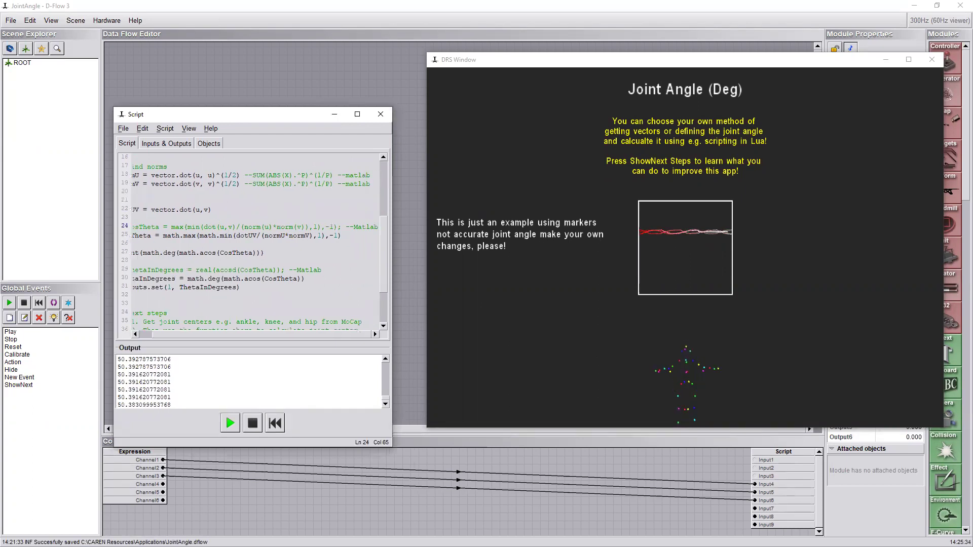
pyautogui.click(153, 253)
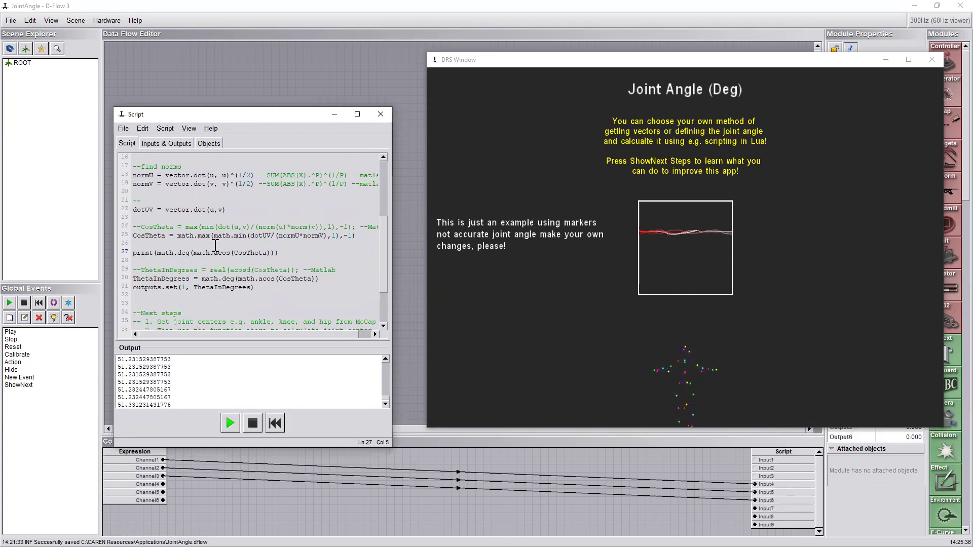
pyautogui.click(151, 279)
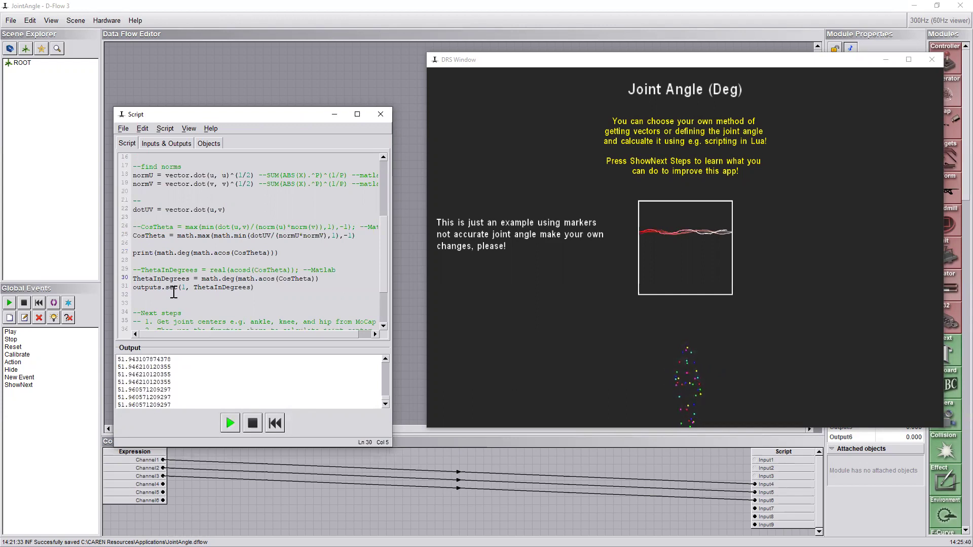
pyautogui.doubleClick(227, 286)
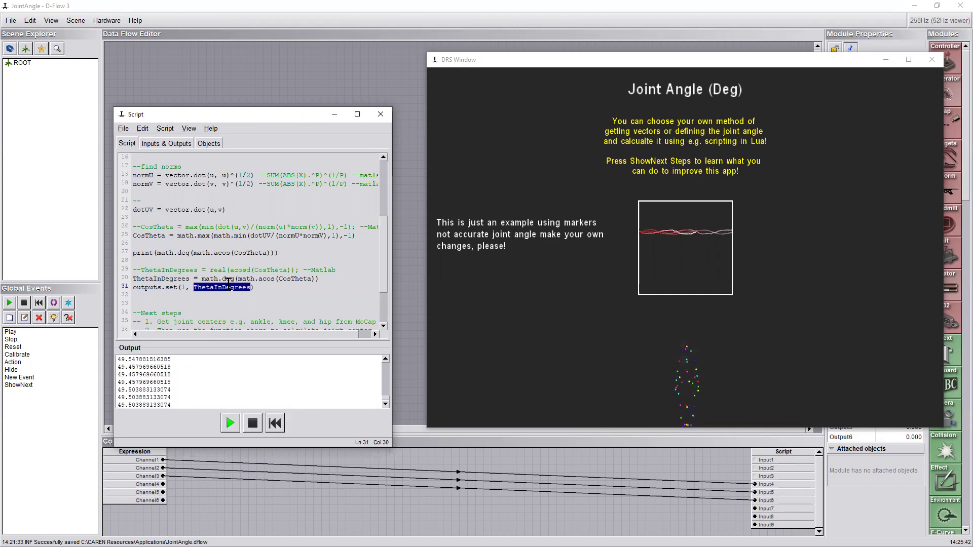
pyautogui.click(155, 143)
pyautogui.click(127, 143)
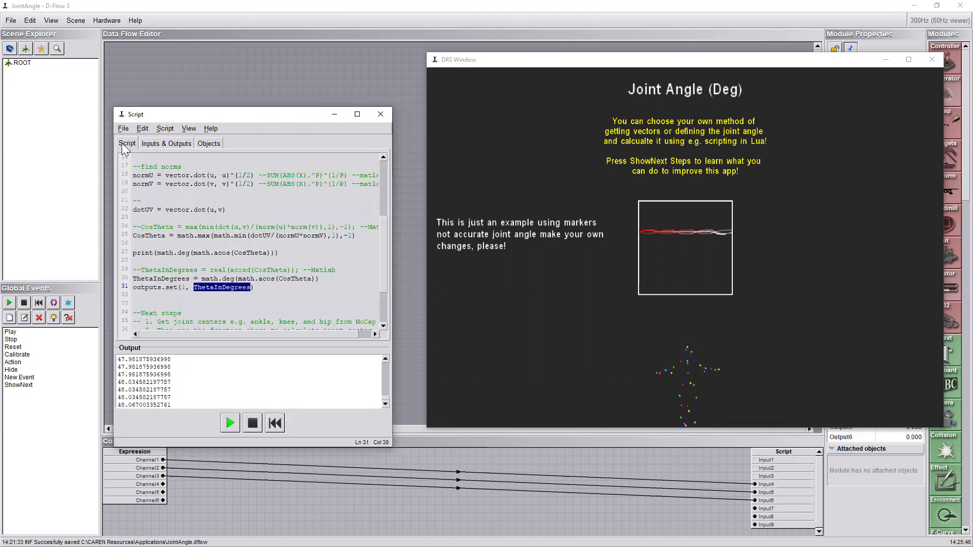
pyautogui.click(381, 115)
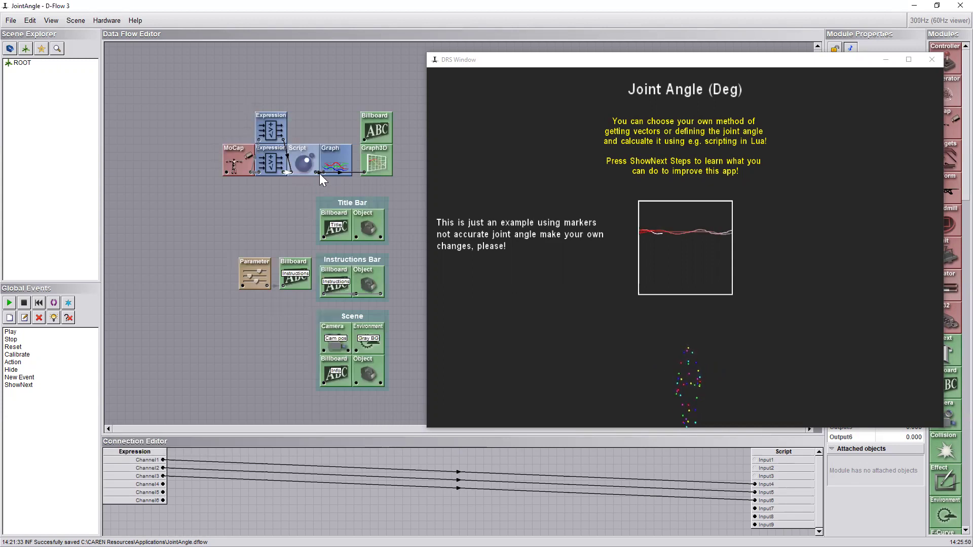
# Step: Select the Script-to-Graph3D link to view Output1 feeding Channel1
pyautogui.click(357, 173)
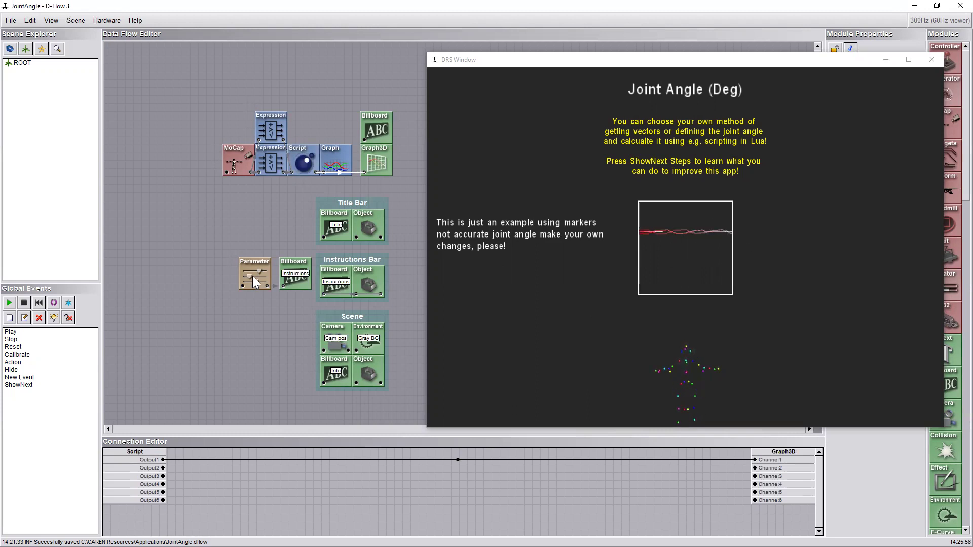
# Step: Clear the link selection and show the Next steps text in the joint angle viewer
pyautogui.click(205, 241)
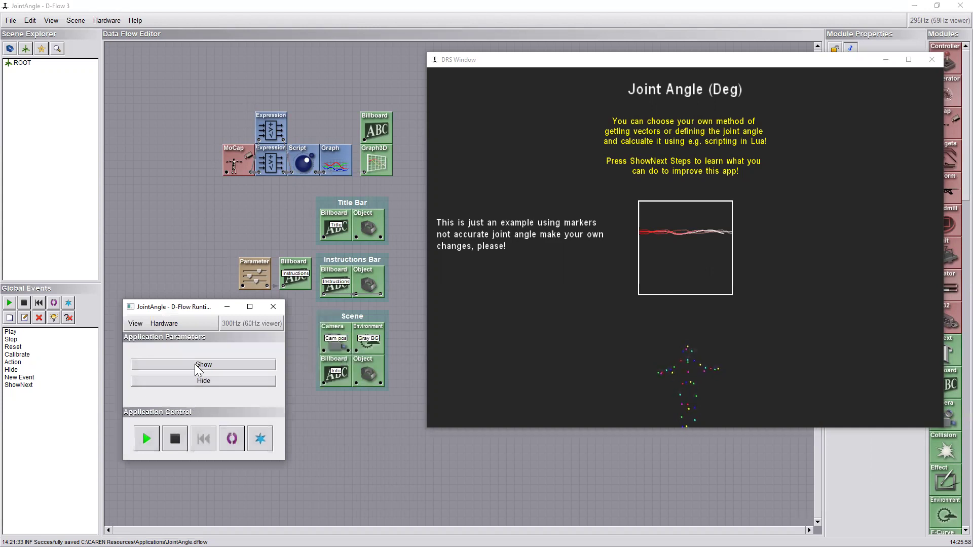
pyautogui.click(198, 365)
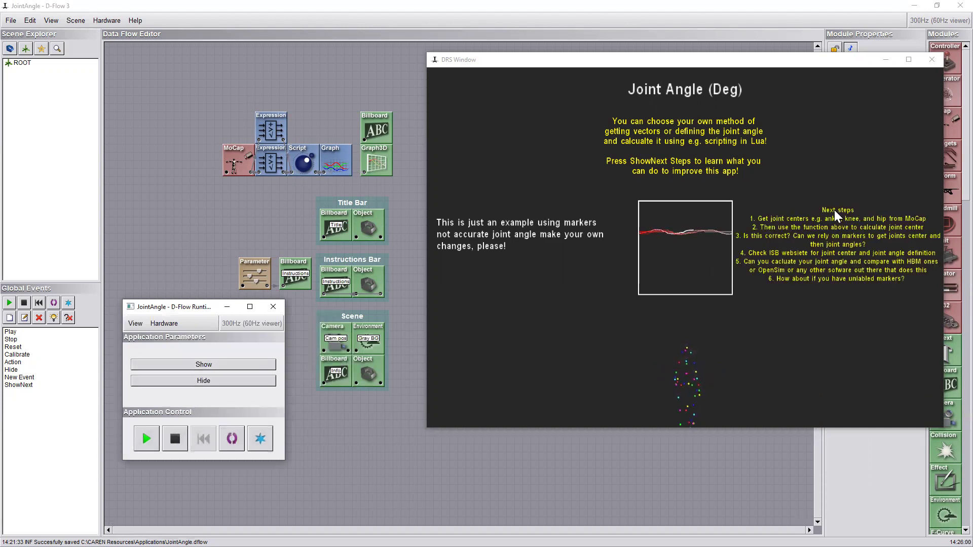